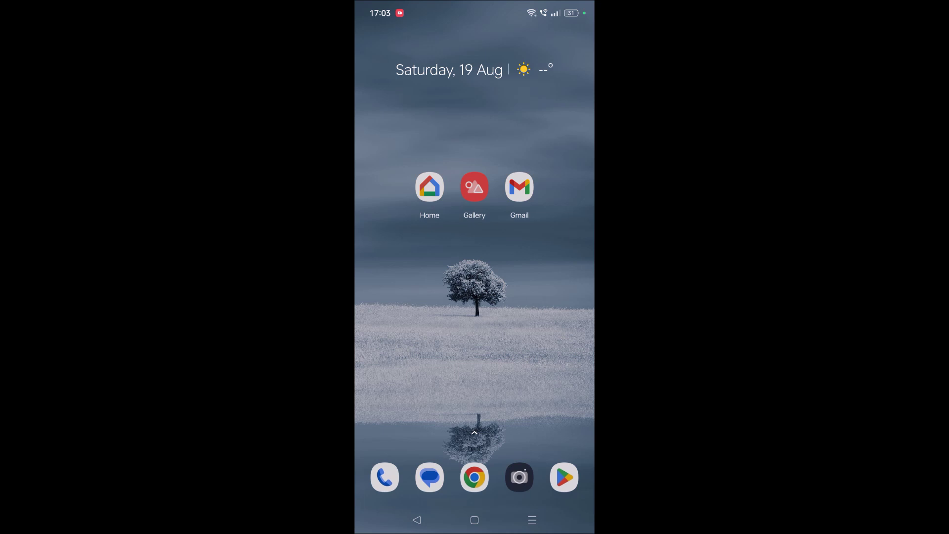
Step: Reopen the WhatsApp self-chat by swiping to its card in the Recents overview
click(474, 520)
click(531, 520)
drag(415, 244, 534, 245)
click(477, 191)
Step: Type a test message and long-press the 'What' suggestion to reveal Remove suggestion
click(442, 477)
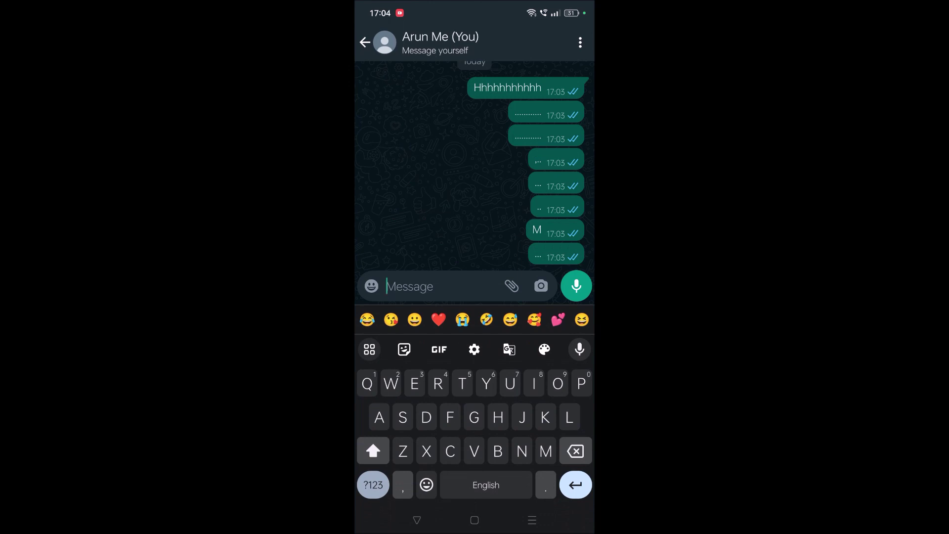
text(Fhvhnn)
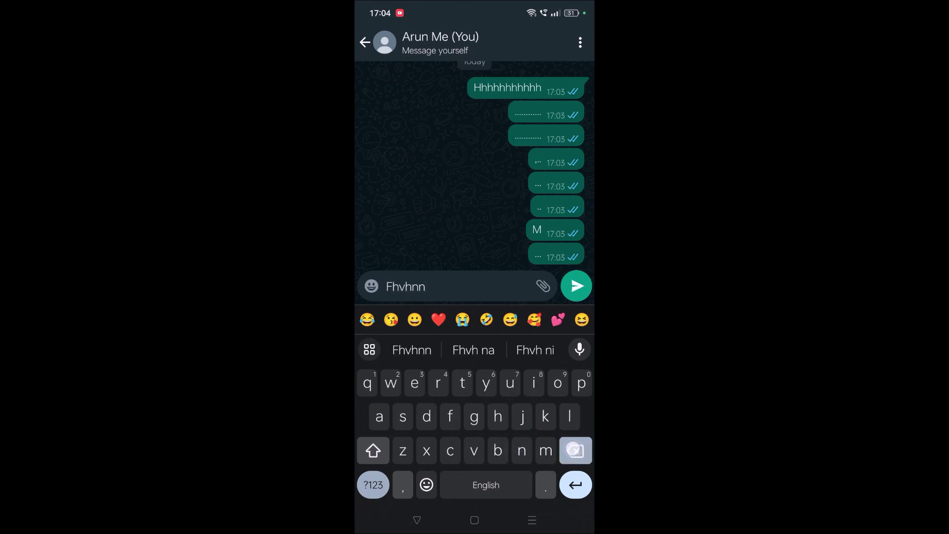
key(BackSpace)
key(BackSpace)
key(BackSpace)
key(BackSpace)
key(BackSpace)
text(W)
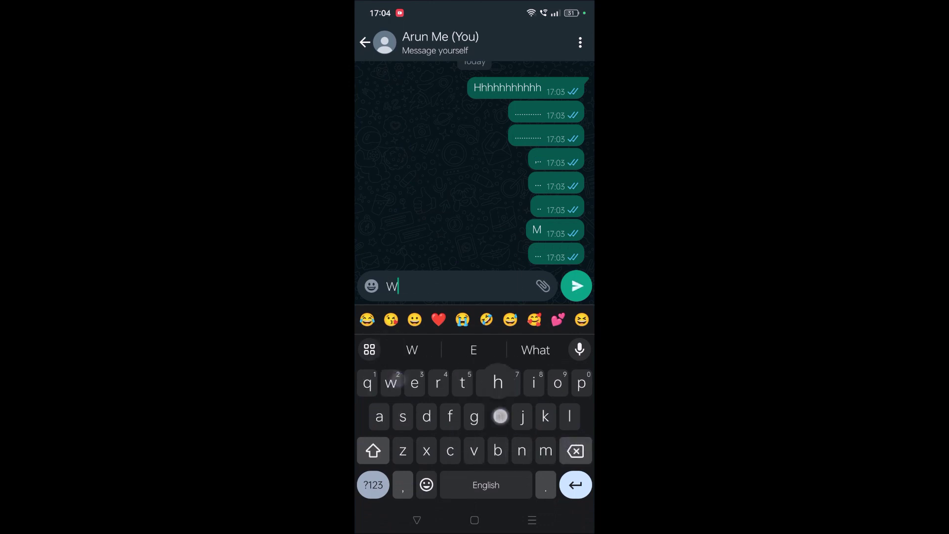
text(hat)
mouse_move(412, 349)
mouse_down()
mouse_move(418, 358)
mouse_move(404, 337)
mouse_up()
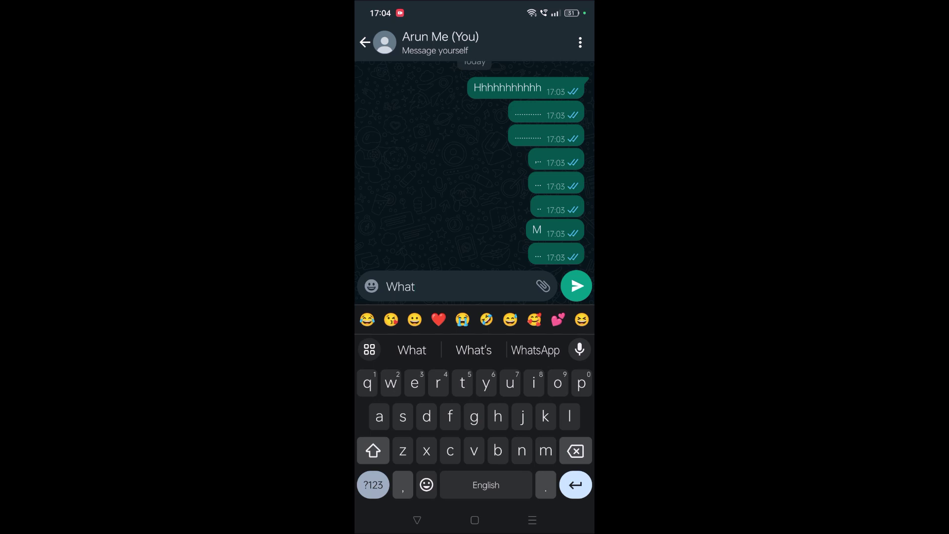
Step: Delete 'What', check the 'Texting' suggestion's removal option, and return to the home screen
key(BackSpace)
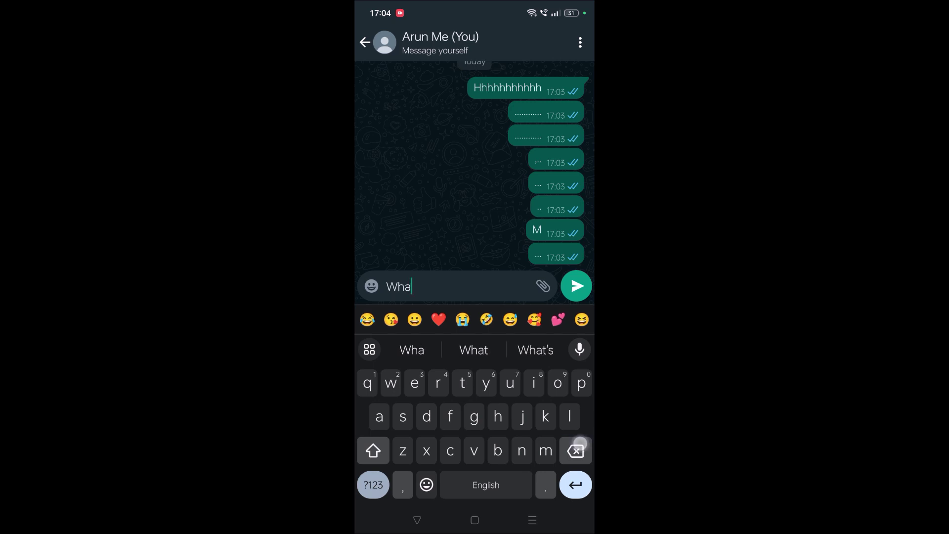
key(BackSpace)
key(BackSpace)
key(BackSpace)
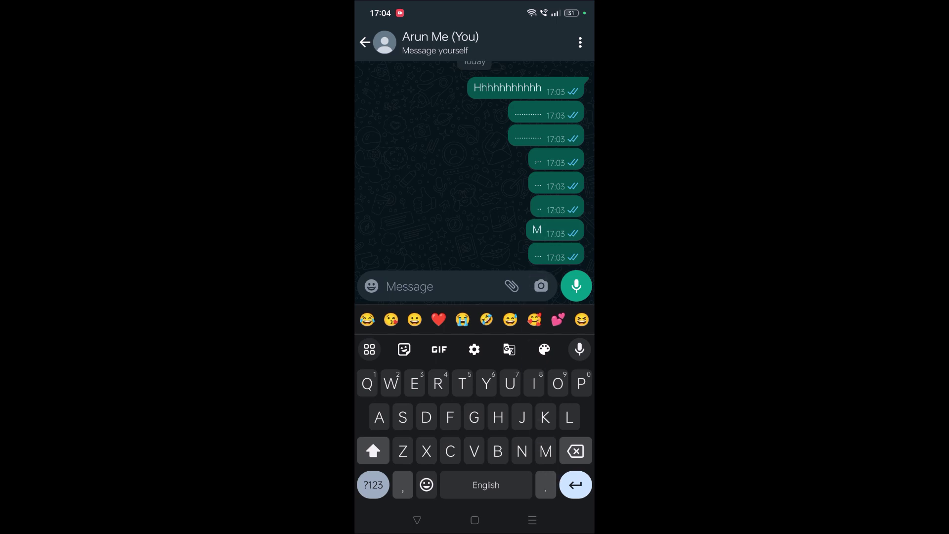
text(Text)
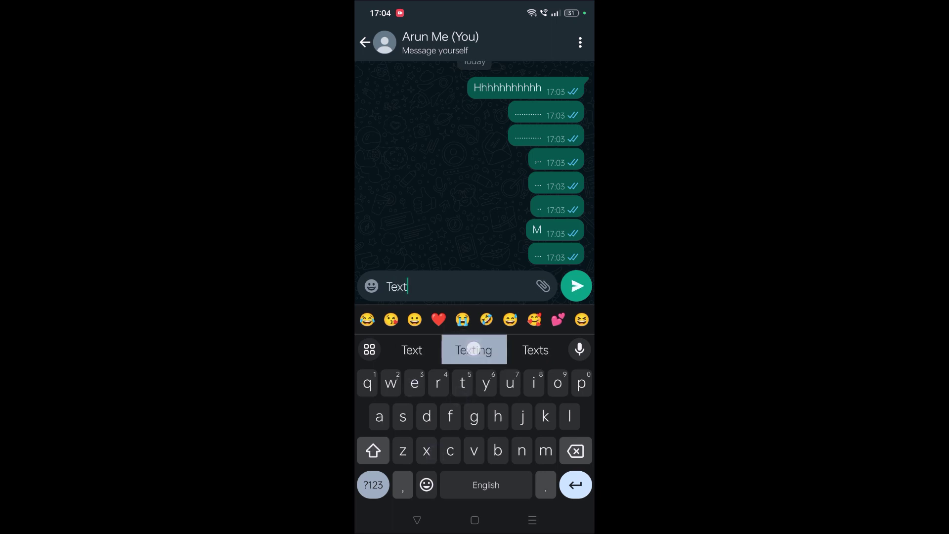
drag(469, 349, 489, 388)
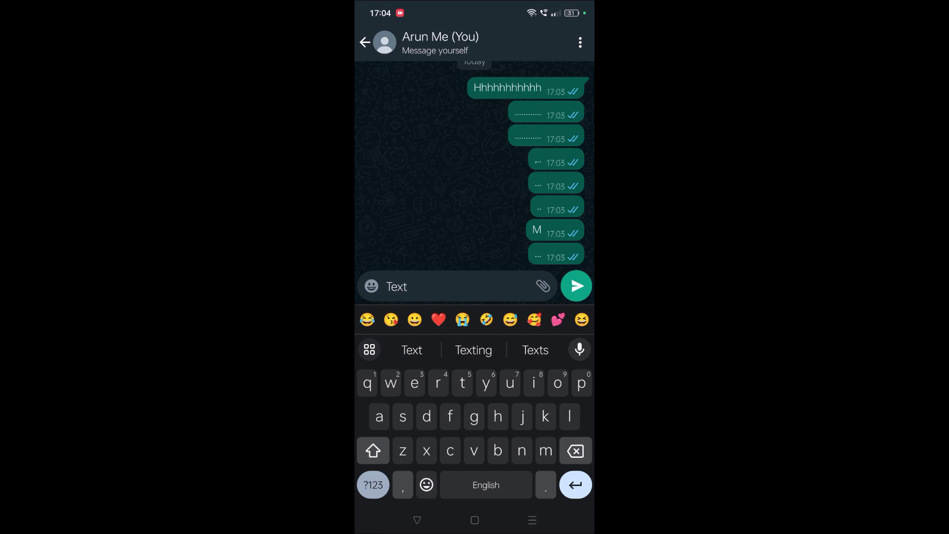
click(475, 519)
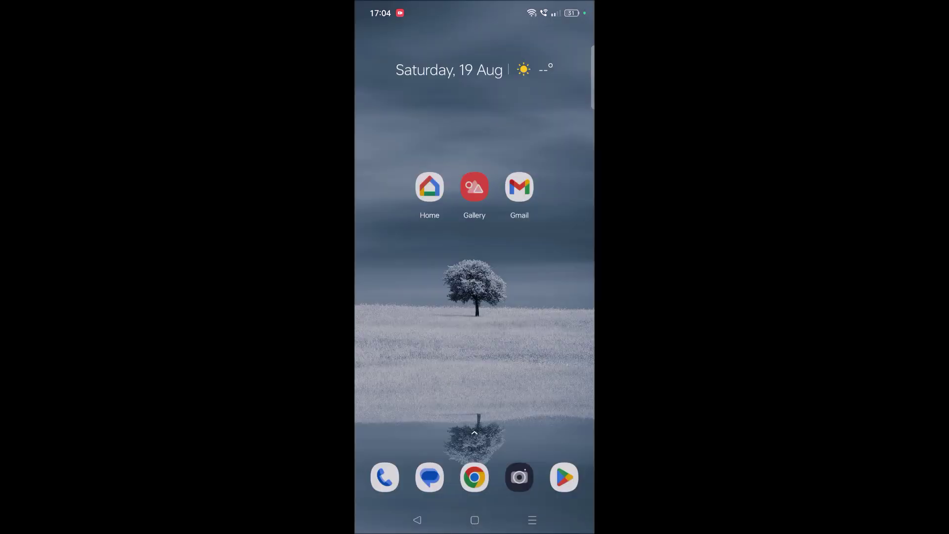
Step: Search the app drawer for 'gboard', find no results, and go back home
drag(475, 430, 474, 186)
click(450, 35)
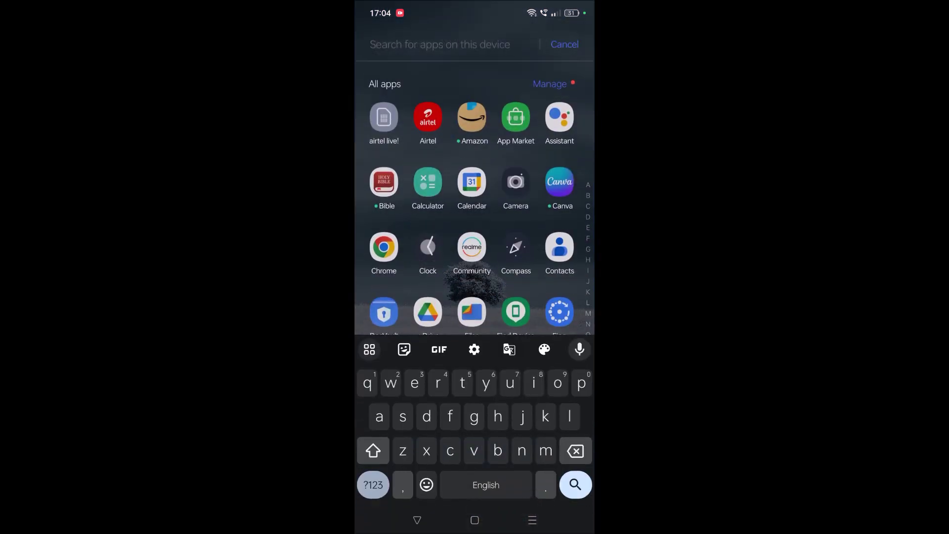
text(gbao)
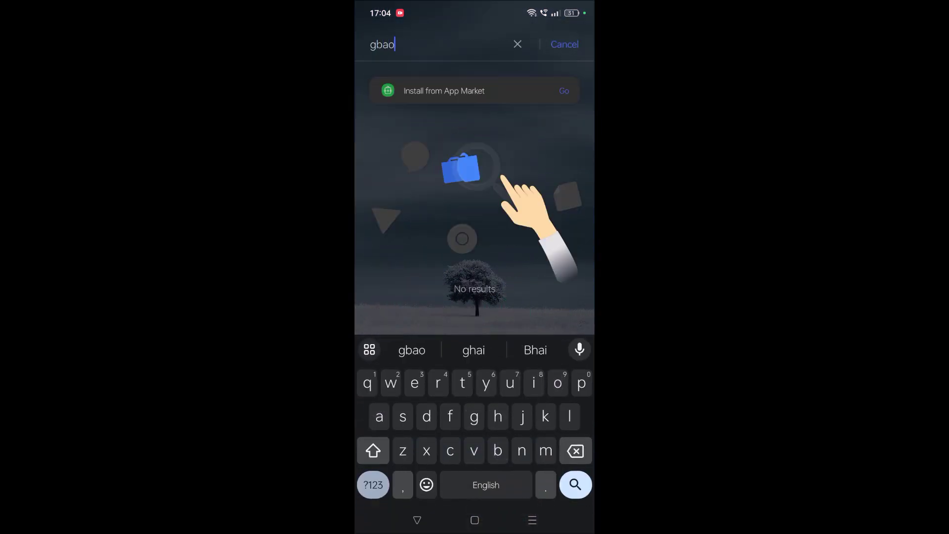
key(BackSpace)
key(BackSpace)
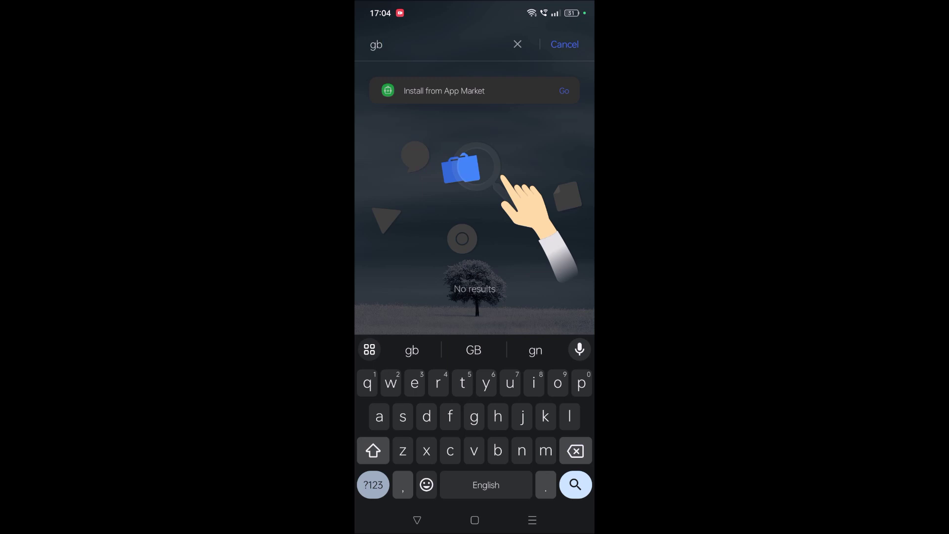
text(boatd)
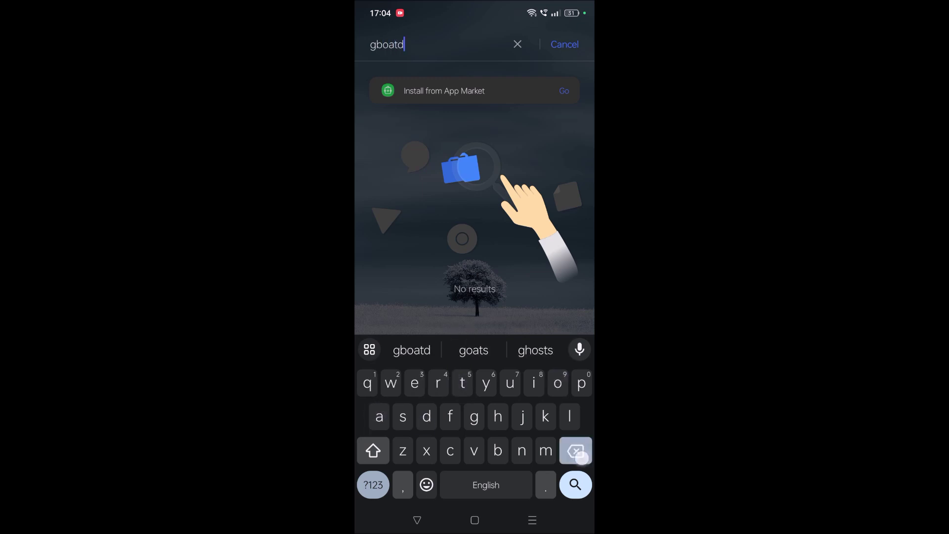
key(BackSpace)
key(BackSpace)
text(rd)
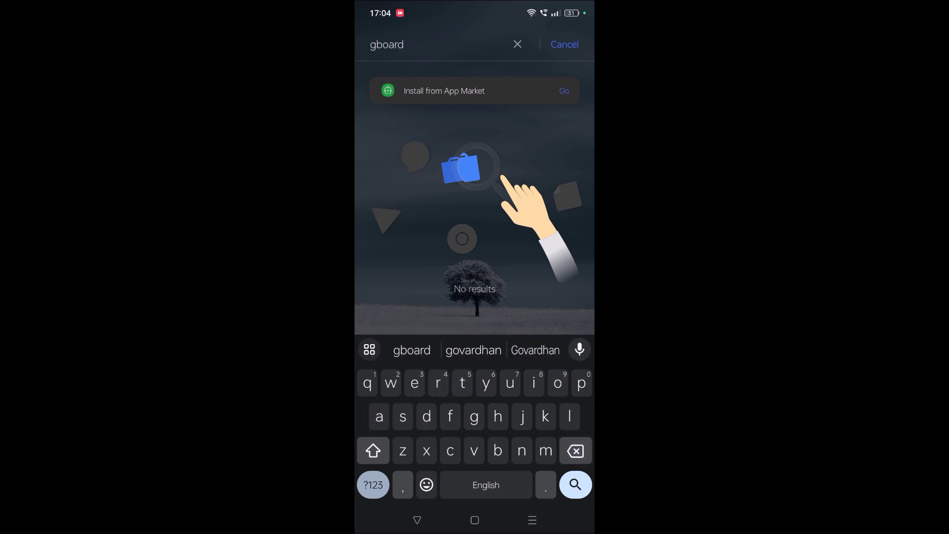
key(Home)
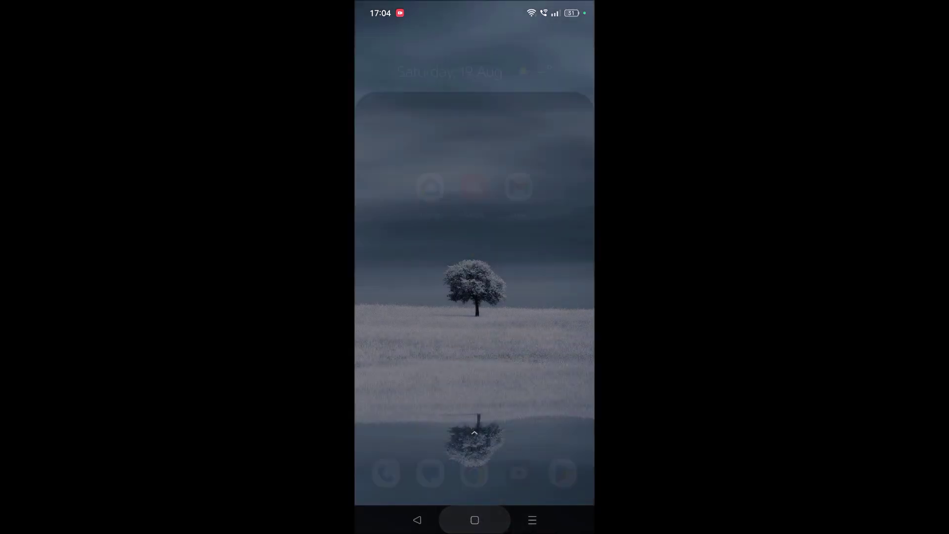
Step: Open Settings from quick settings and go to Apps > App management
drag(474, 8, 475, 222)
click(567, 45)
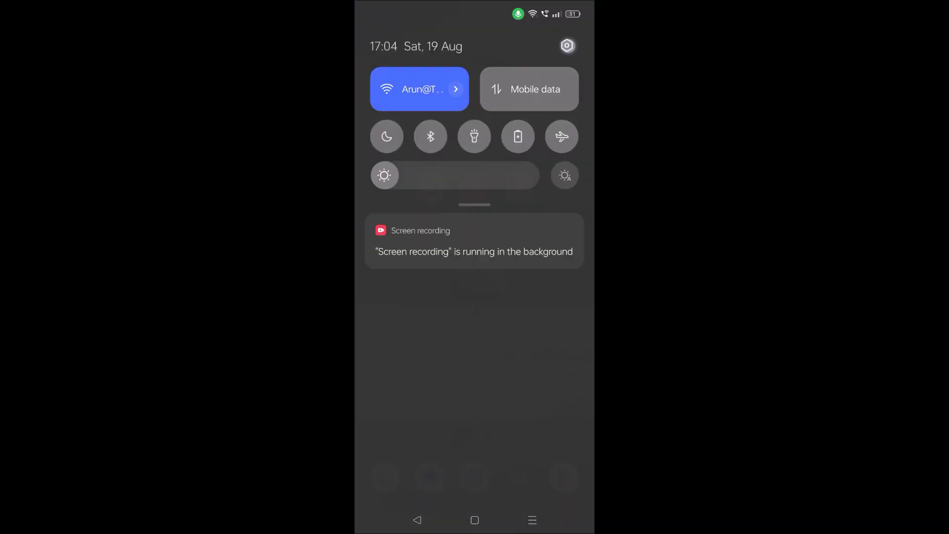
drag(519, 441, 541, 186)
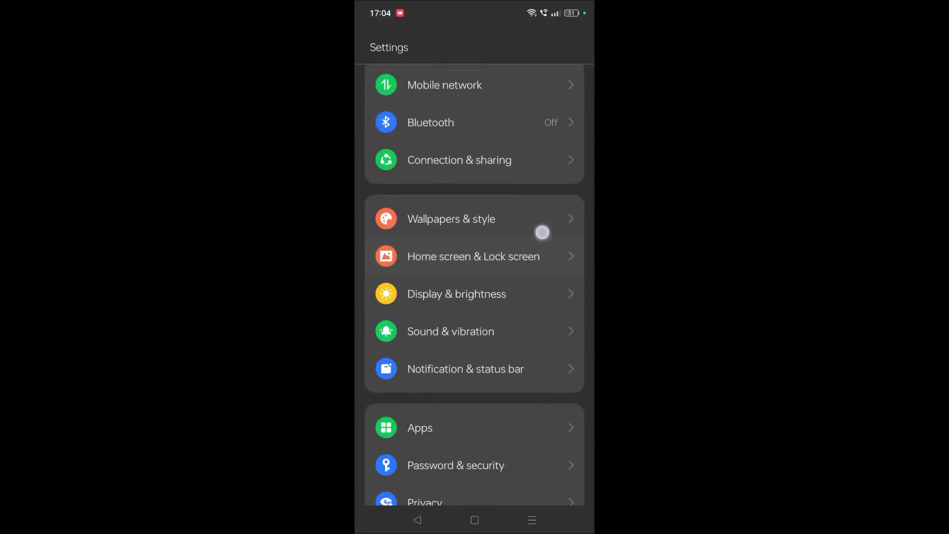
click(532, 312)
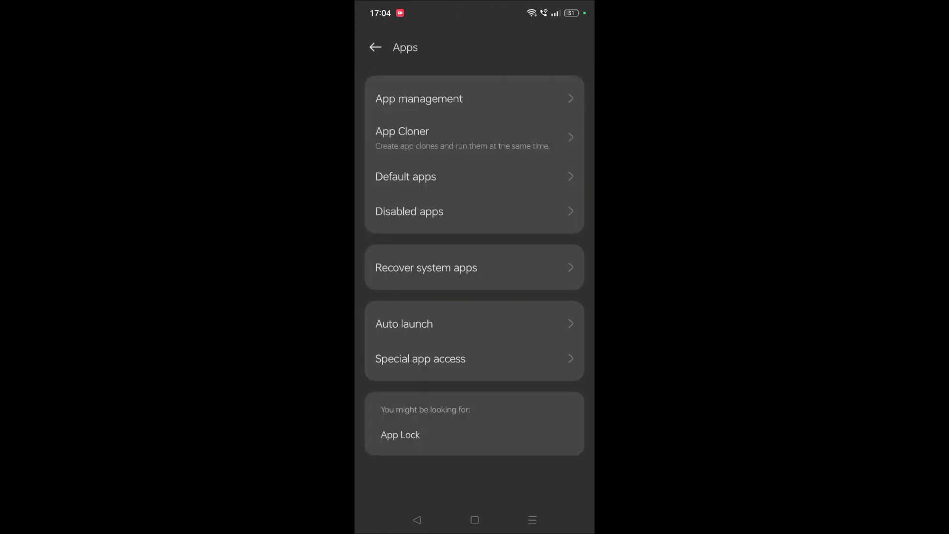
click(548, 102)
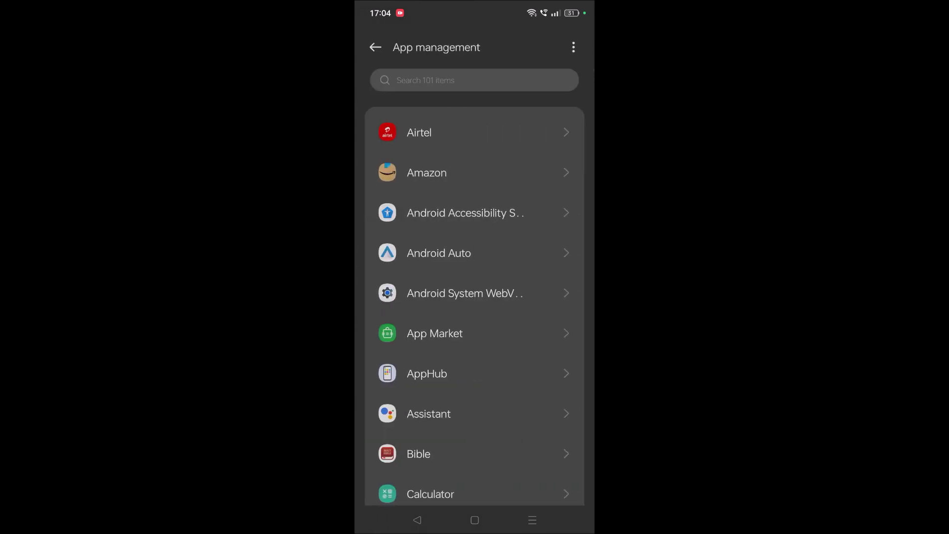
Step: Show system apps, search the list for 'gb', and open Gboard's app info
click(573, 47)
click(539, 88)
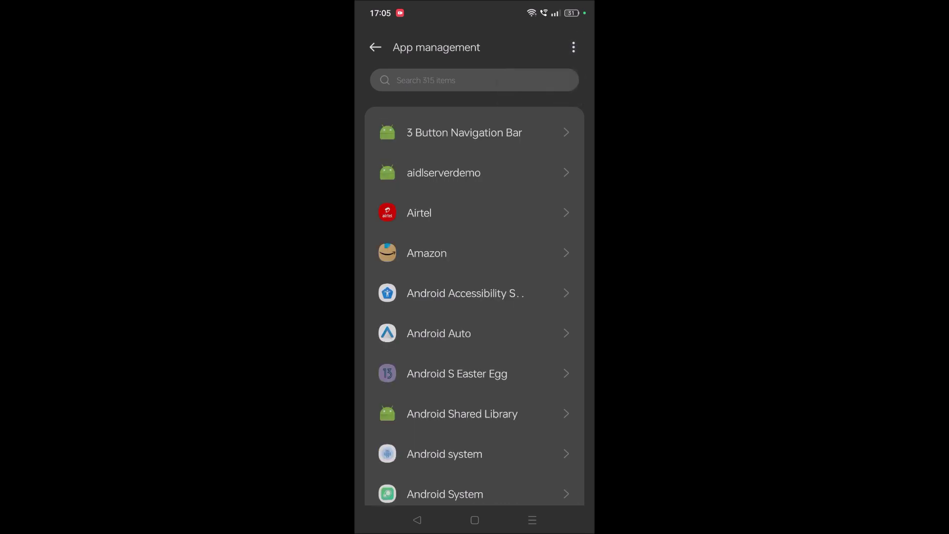
click(475, 80)
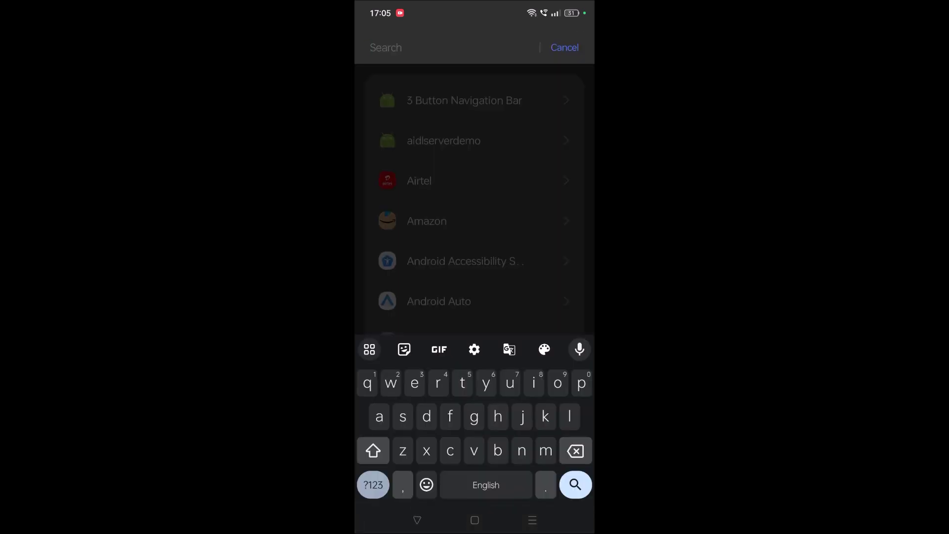
text(gb)
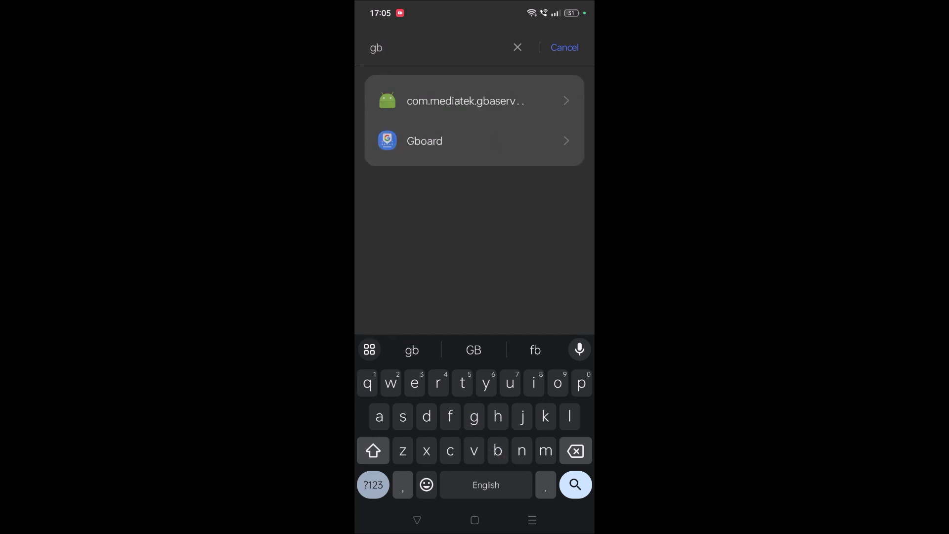
click(475, 141)
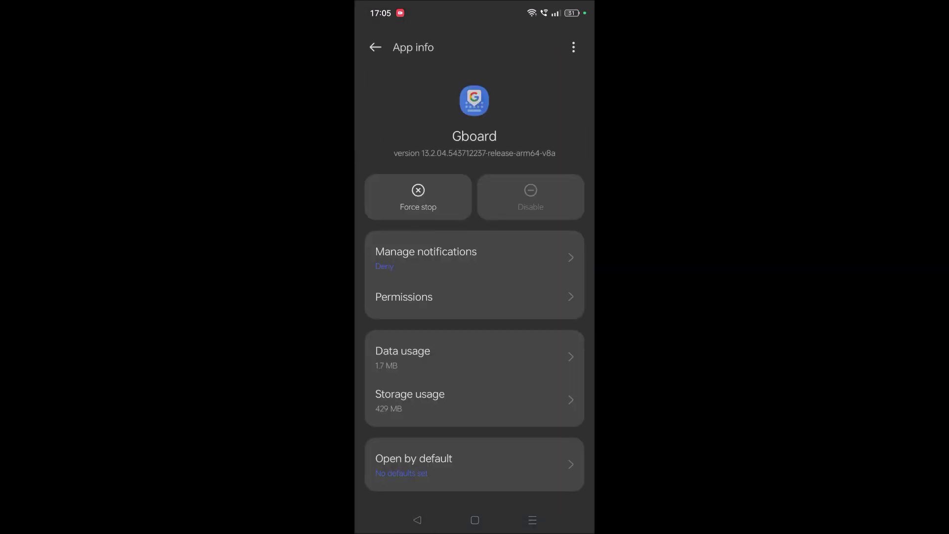
Step: Clear Gboard's cache and data under Storage usage, confirm Delete, then go back
click(474, 401)
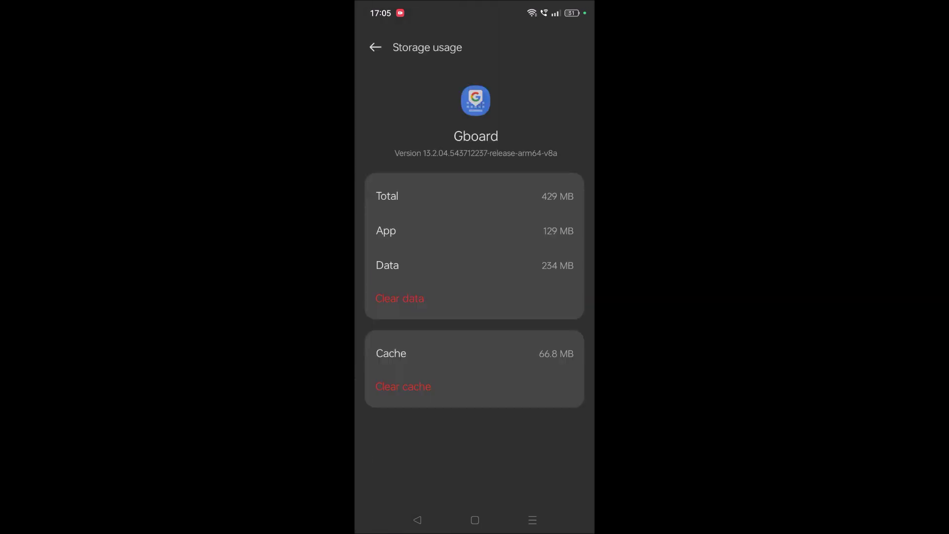
click(412, 381)
click(405, 295)
click(539, 306)
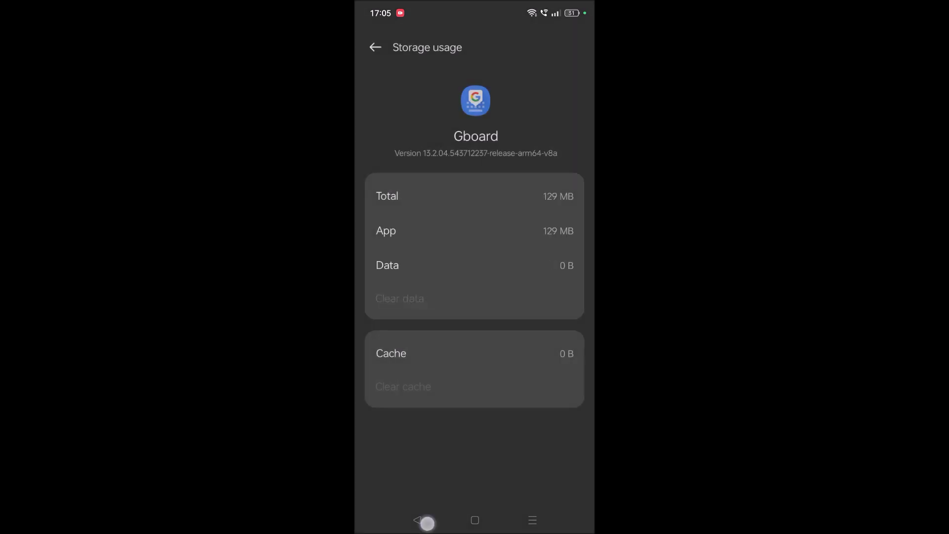
click(417, 520)
click(532, 520)
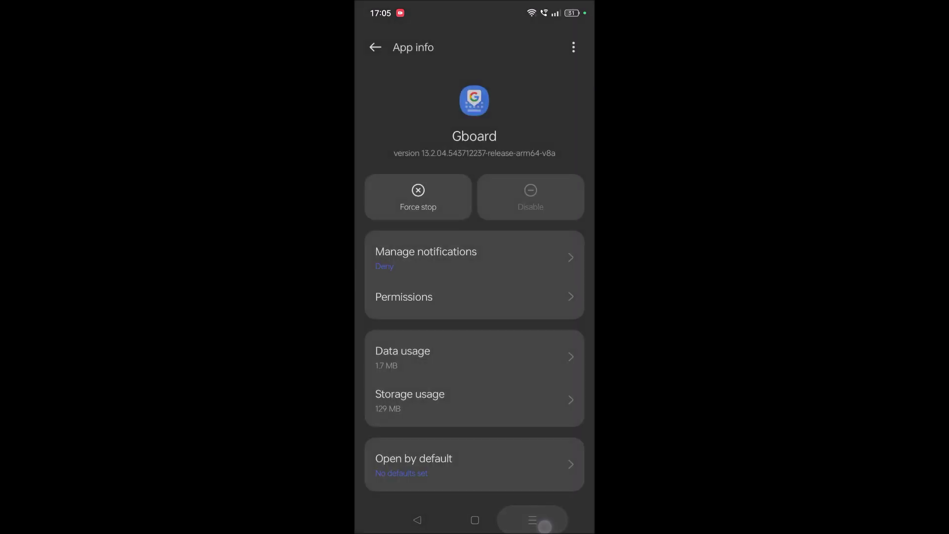
Step: Reopen the WhatsApp chat, raise the keyboard, decline the Indian-language offer, and erase the text
drag(445, 324, 563, 324)
click(473, 206)
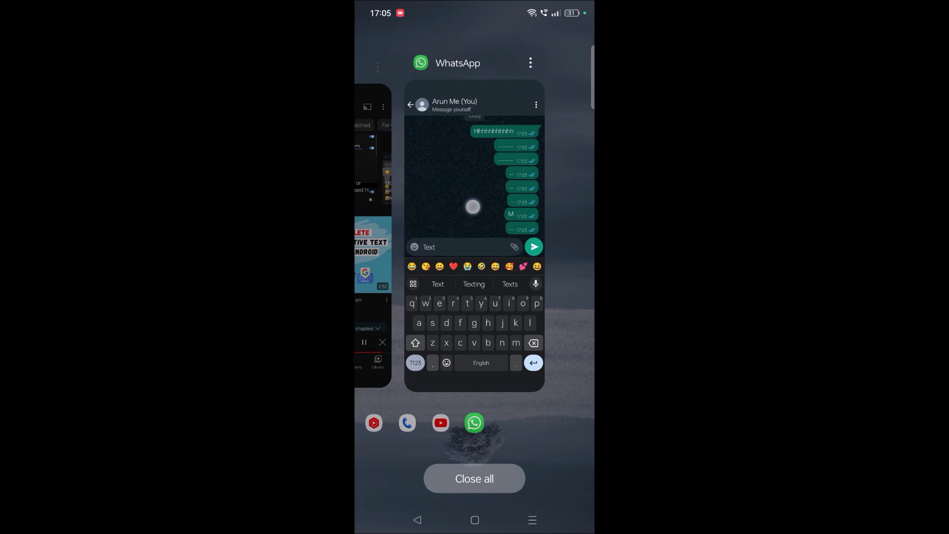
click(448, 482)
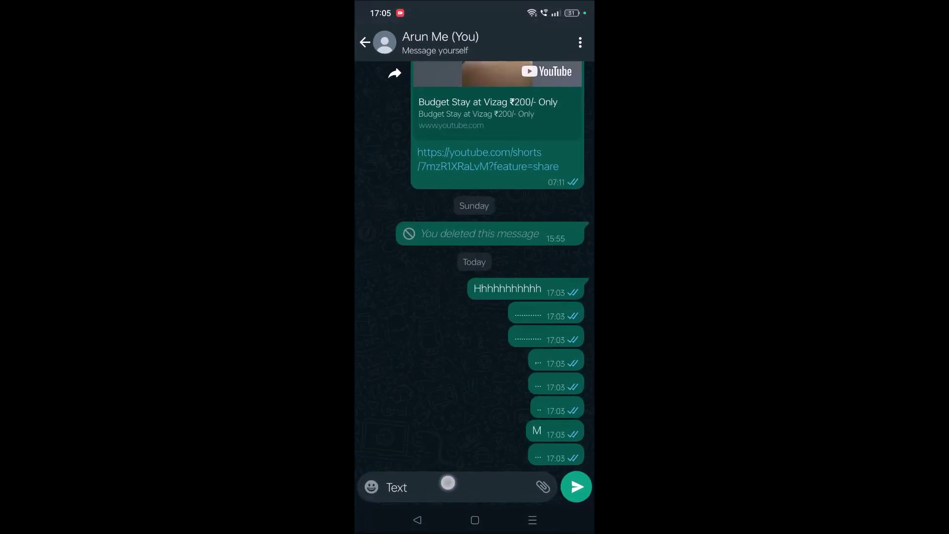
click(448, 489)
click(451, 494)
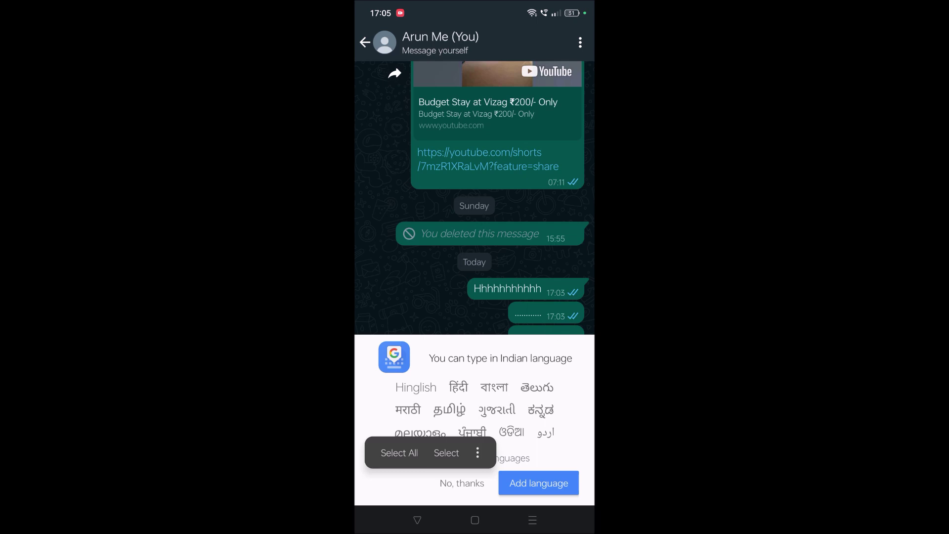
click(461, 483)
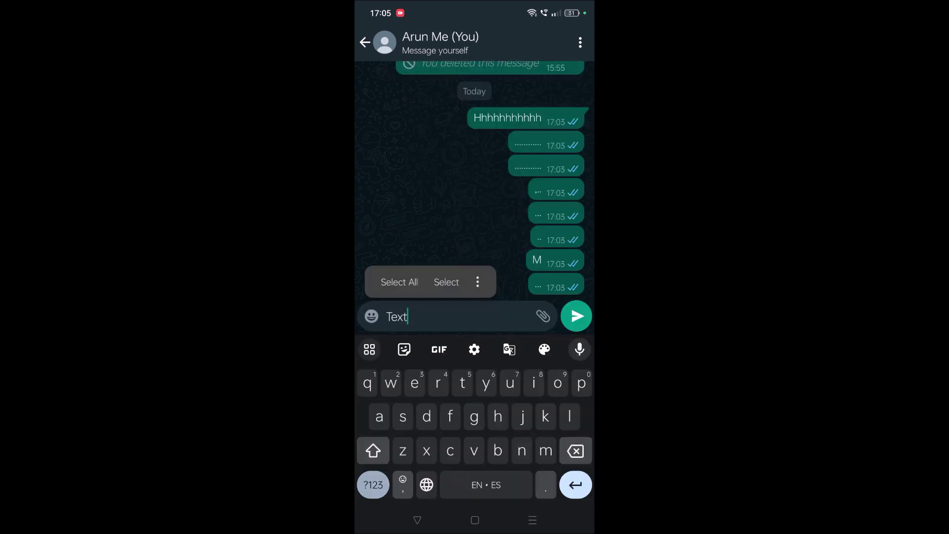
click(575, 450)
text(Text)
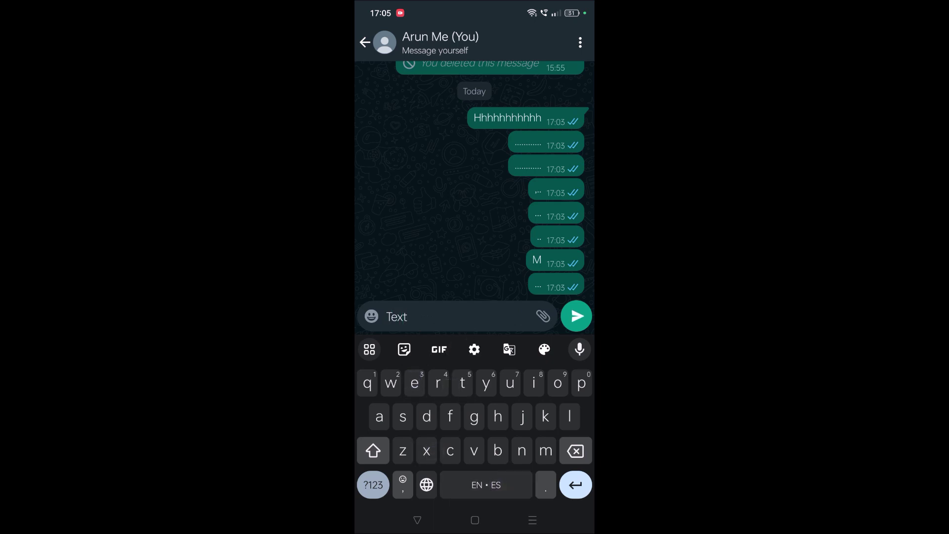